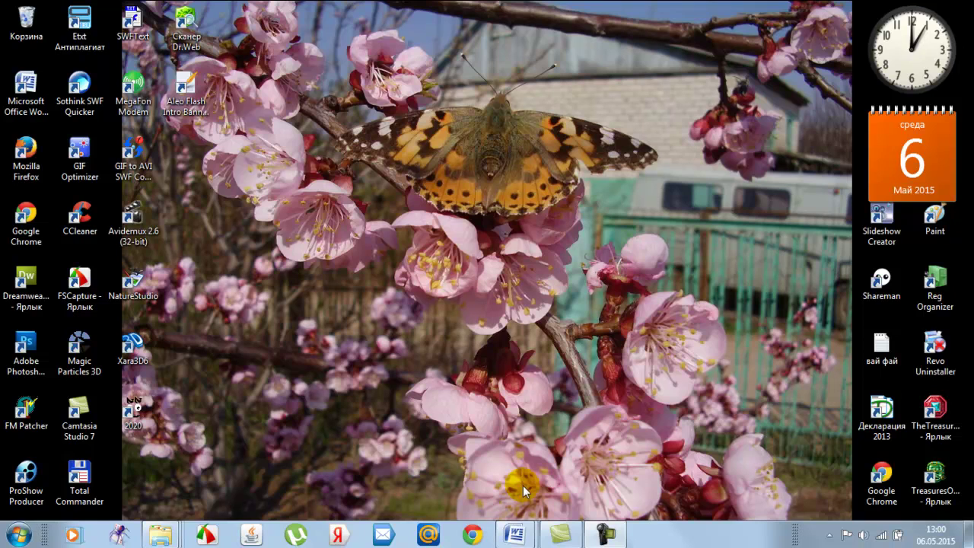
- Open Google Chrome and search Yandex for "Ccleaner официальный сайт"
{"action": "left_click", "coordinate": [487, 526]}
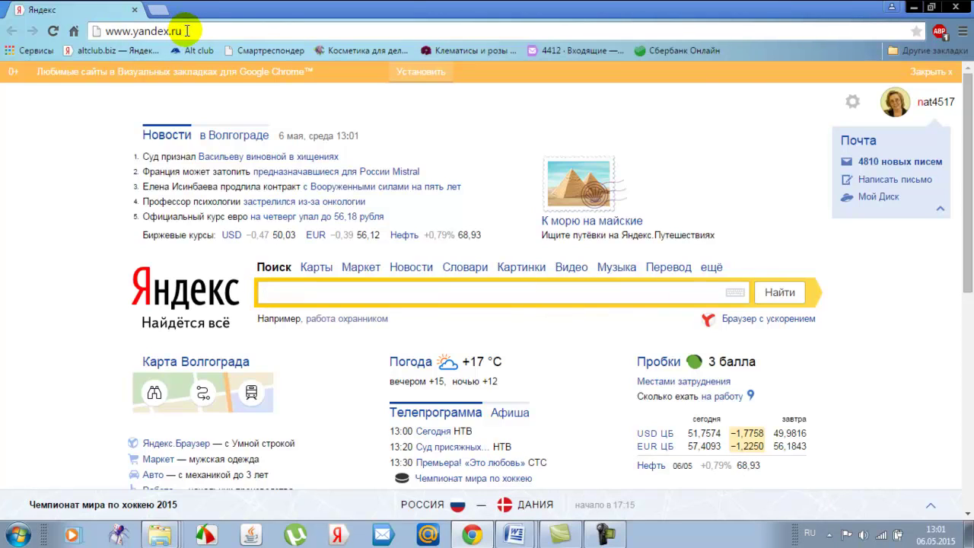
{"action": "left_click_drag", "start_coordinate": [185, 31], "coordinate": [99, 30]}
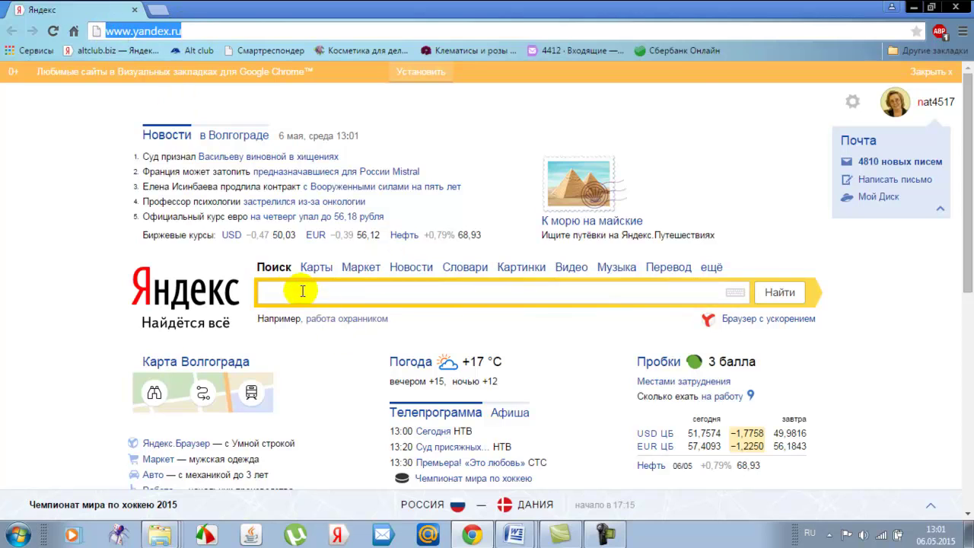
{"action": "left_click", "coordinate": [271, 292]}
{"action": "right_click", "coordinate": [270, 292]}
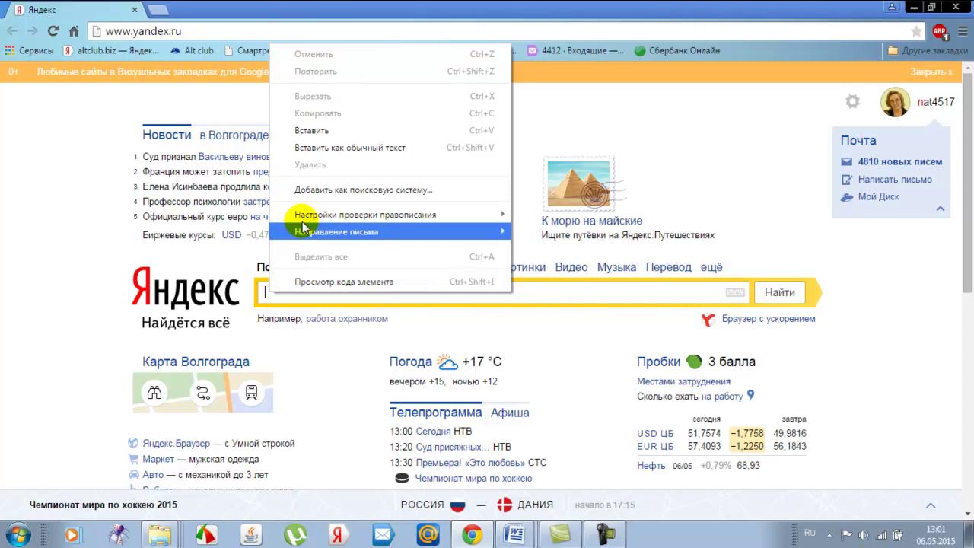
{"action": "left_click", "coordinate": [315, 130]}
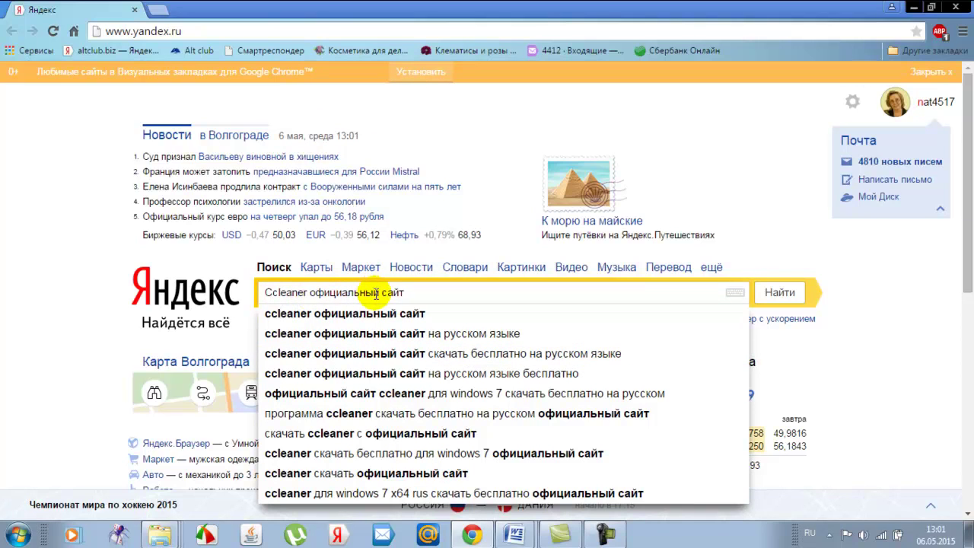
{"action": "left_click", "coordinate": [775, 297]}
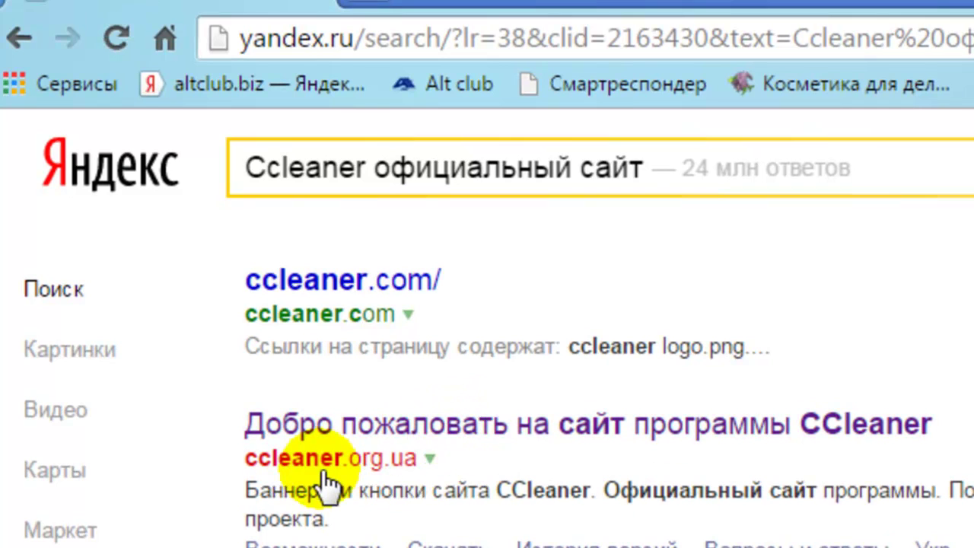
- Open the ccleaner.org.ua site from the search results and read through its features page
{"action": "left_click", "coordinate": [411, 430]}
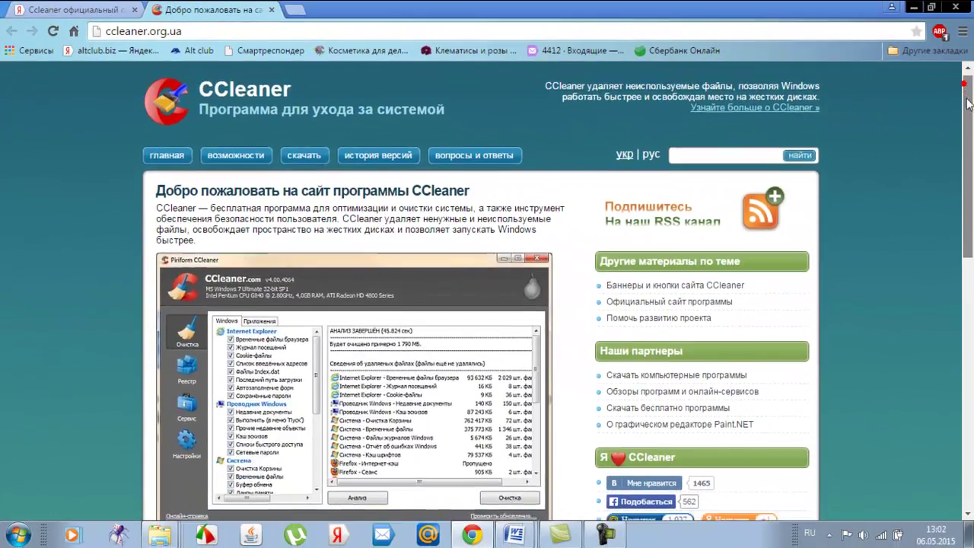
{"action": "left_click_drag", "start_coordinate": [968, 104], "coordinate": [955, 158]}
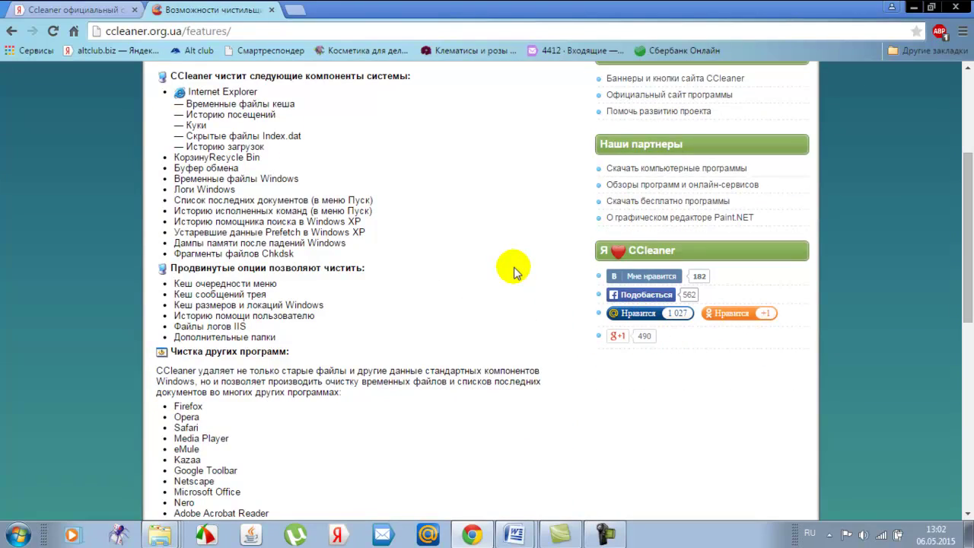
{"action": "scroll", "coordinate": [514, 268], "scroll_direction": "down", "scroll_amount": 3}
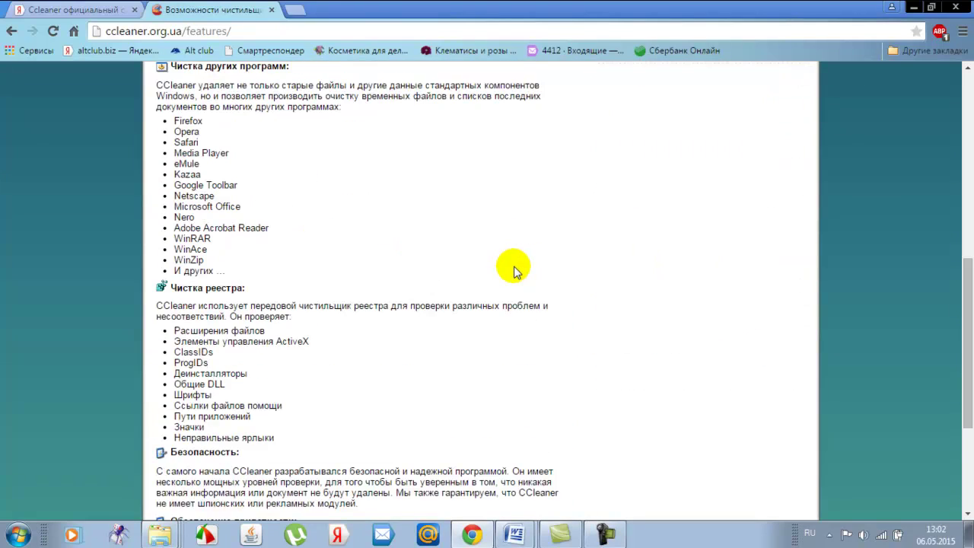
{"action": "scroll", "coordinate": [513, 268], "scroll_direction": "down", "scroll_amount": 3}
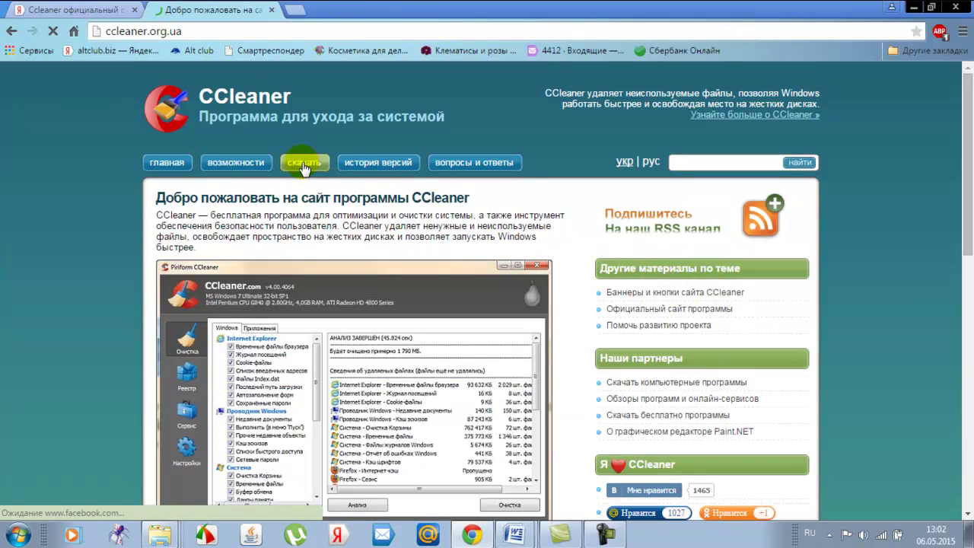
- Try downloading the standard Windows CCleaner from the site's download page, cancel saving ccsetup505, and return to that page
{"action": "left_click", "coordinate": [302, 162]}
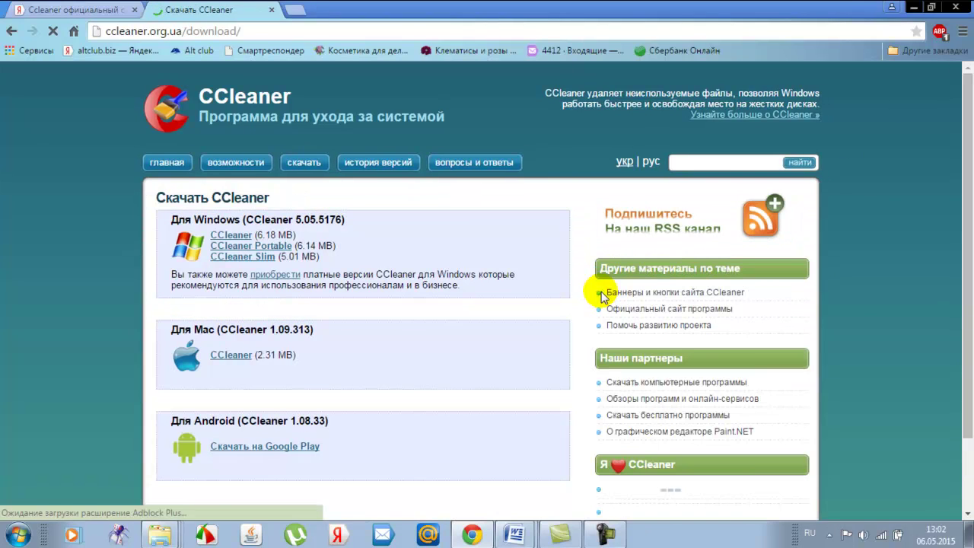
{"action": "scroll", "coordinate": [588, 293], "scroll_direction": "down", "scroll_amount": 1}
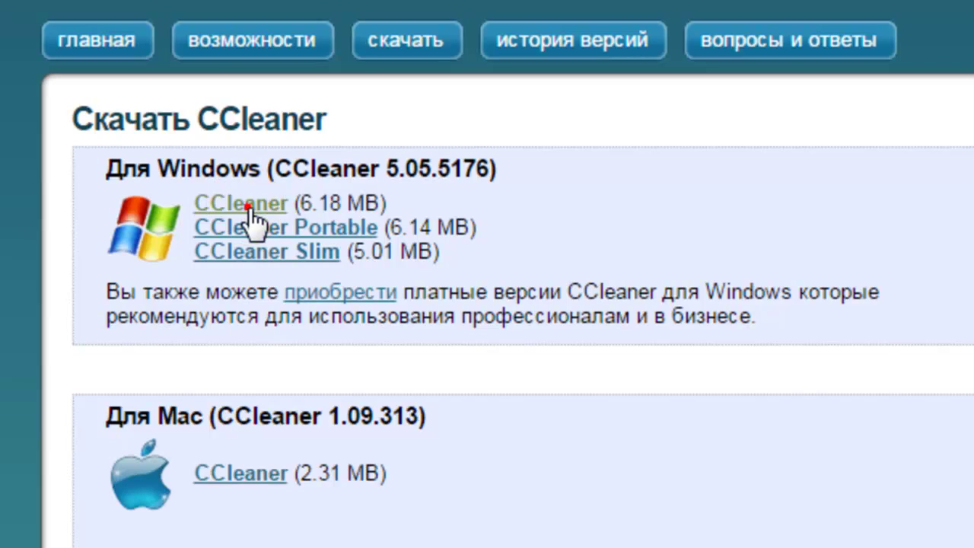
{"action": "left_click", "coordinate": [249, 207]}
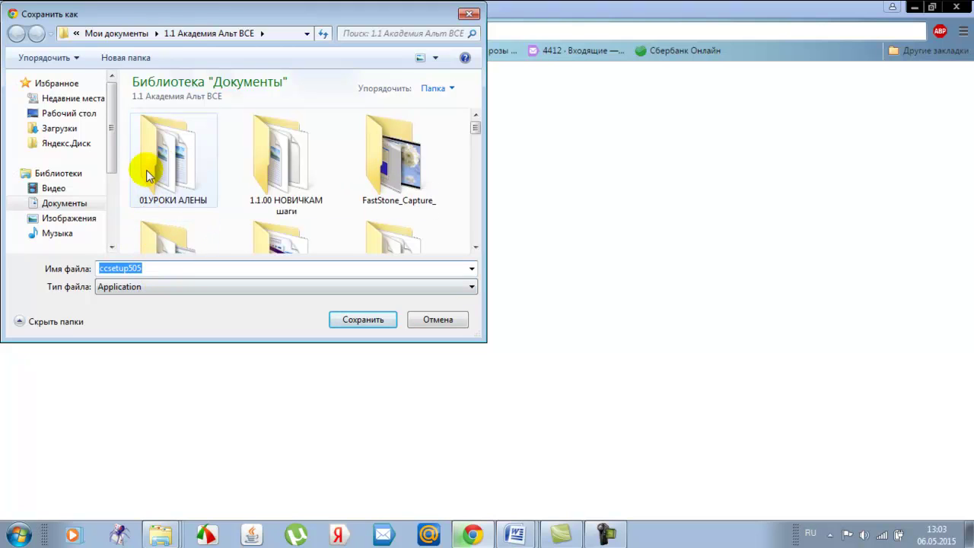
{"action": "left_click", "coordinate": [429, 320]}
{"action": "left_click", "coordinate": [213, 10]}
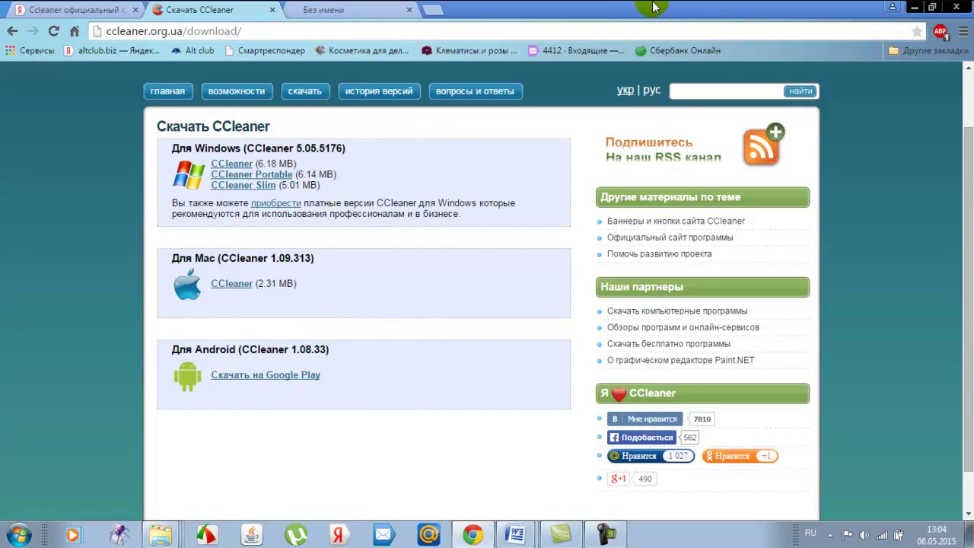
- Minimize the browser and launch the installed CCleaner from the desktop
{"action": "left_click", "coordinate": [914, 9]}
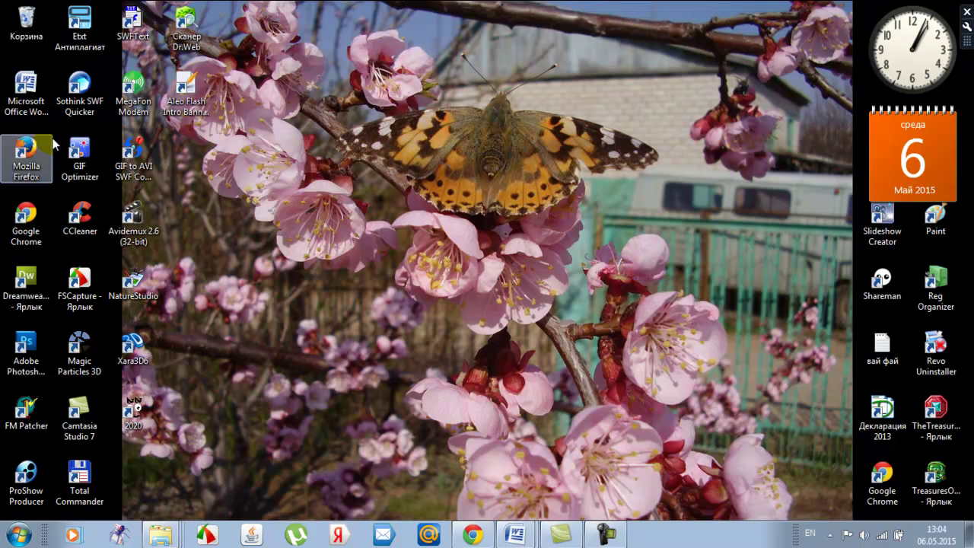
{"action": "left_click", "coordinate": [79, 218]}
{"action": "double_click", "coordinate": [79, 218]}
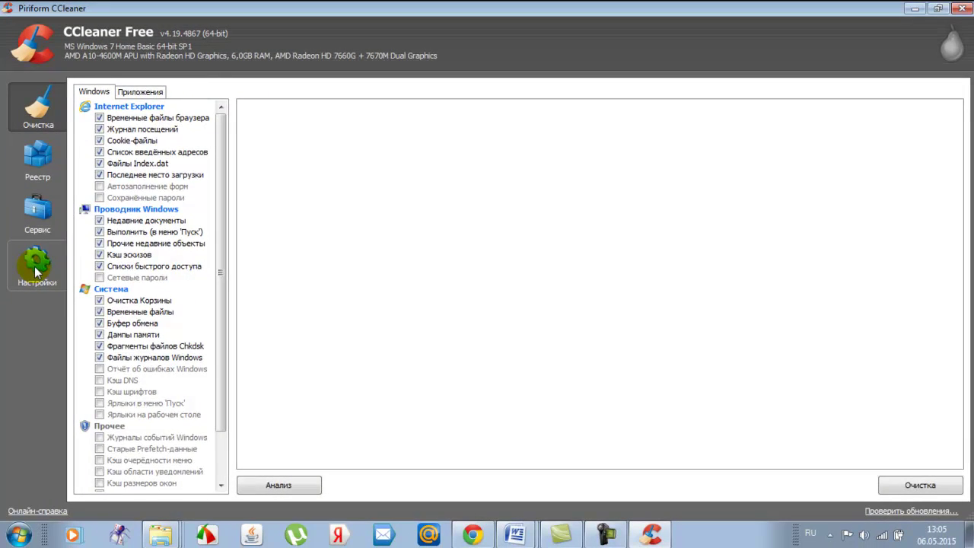
- Review CCleaner's general settings and its advanced options (Дополнительно)
{"action": "left_click", "coordinate": [36, 272]}
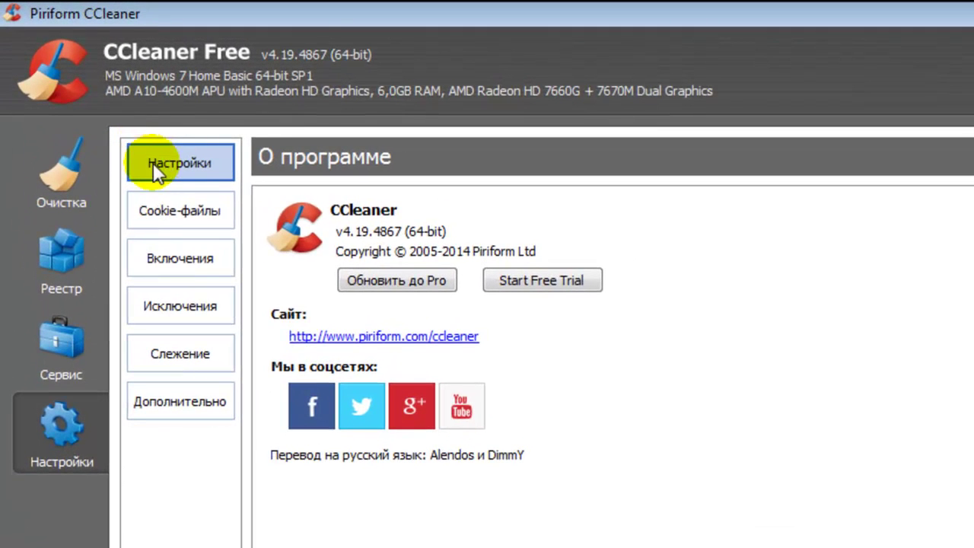
{"action": "left_click", "coordinate": [166, 168]}
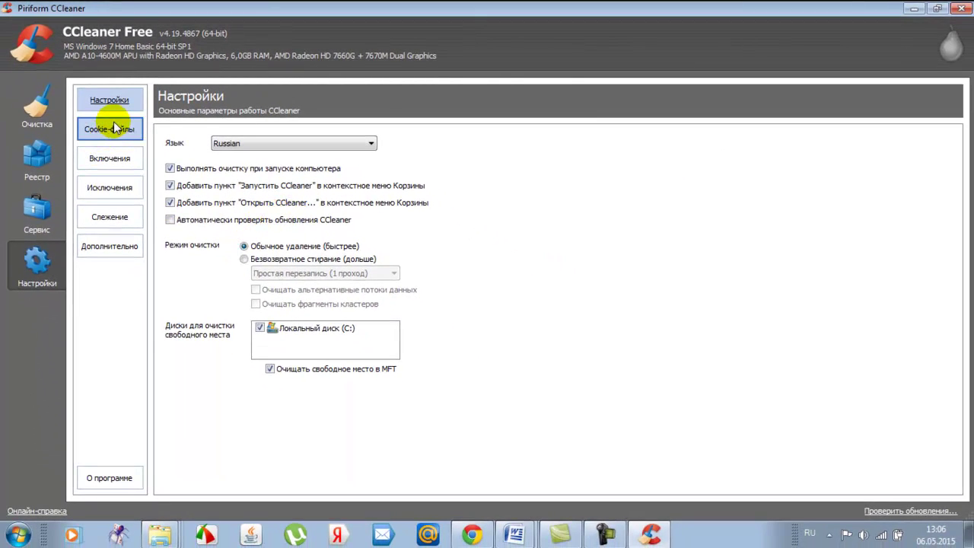
{"action": "left_click", "coordinate": [111, 247]}
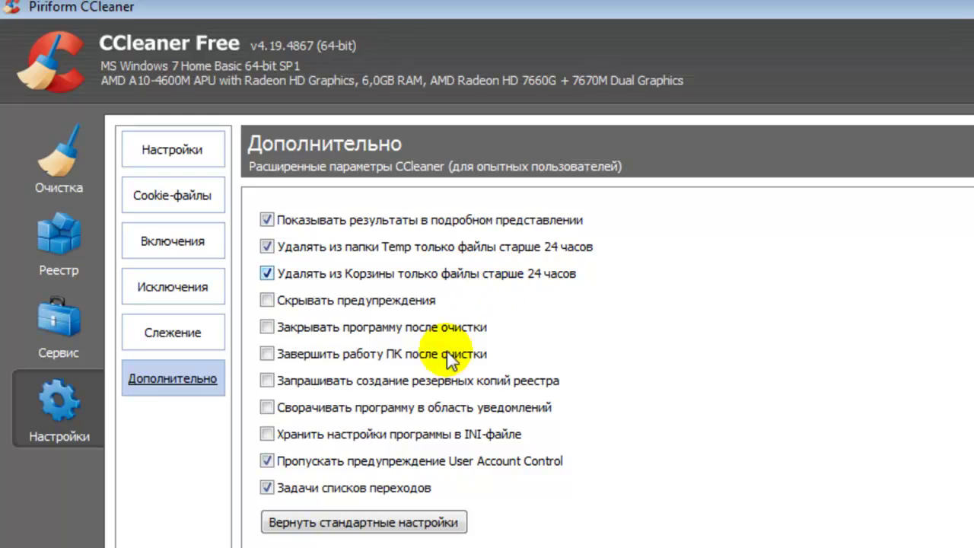
- Review the cleaning options for applications, including Firefox's form autofill and database compaction, through to the end of the list
{"action": "left_click", "coordinate": [54, 147]}
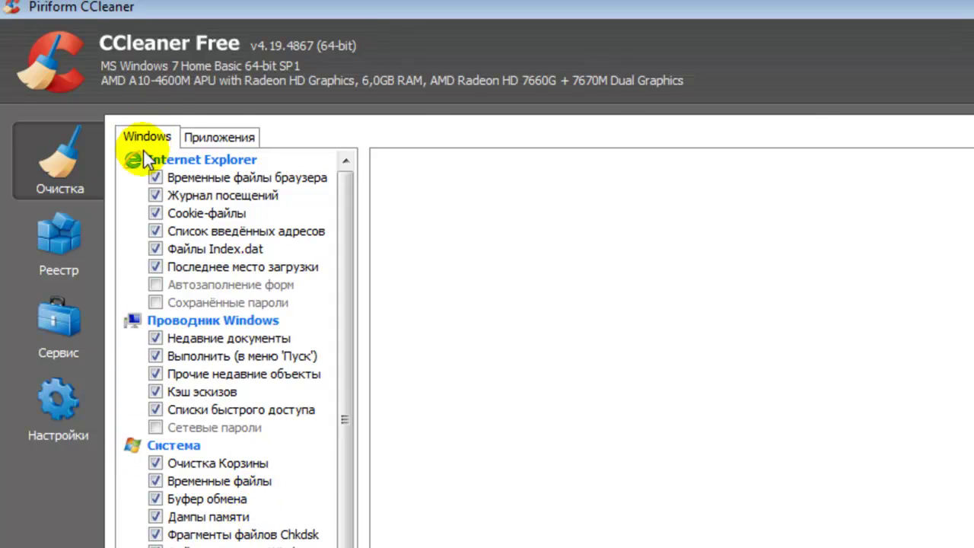
{"action": "left_click", "coordinate": [212, 139]}
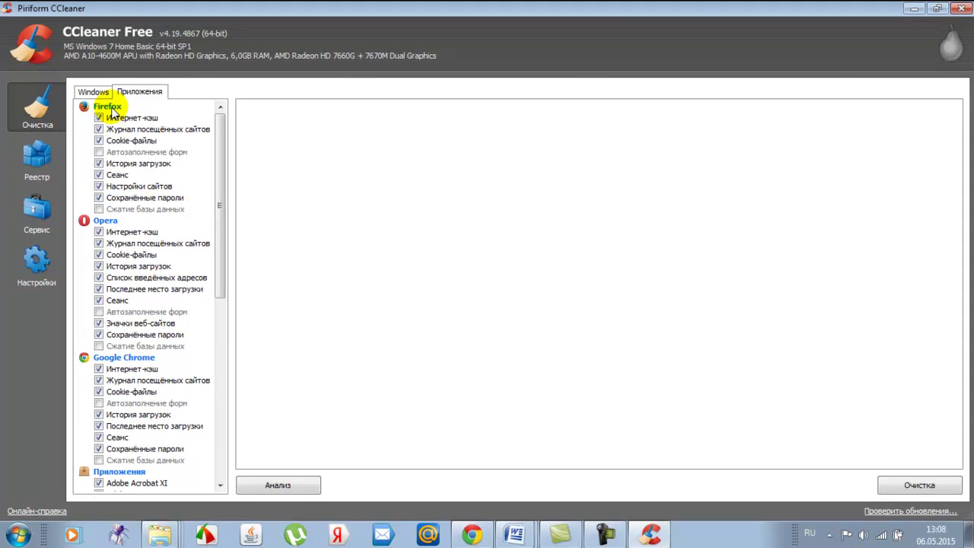
{"action": "left_click_drag", "start_coordinate": [222, 140], "coordinate": [252, 126]}
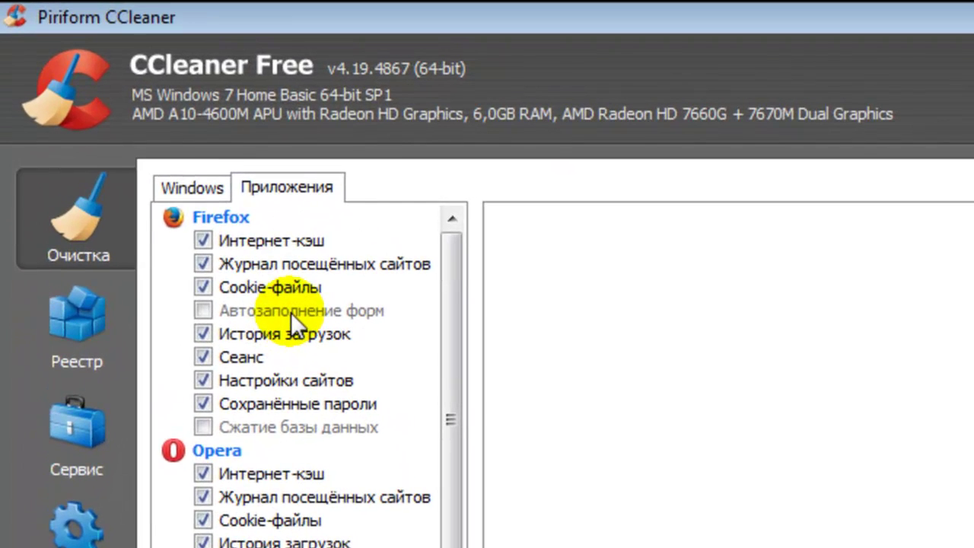
{"action": "left_click", "coordinate": [291, 312]}
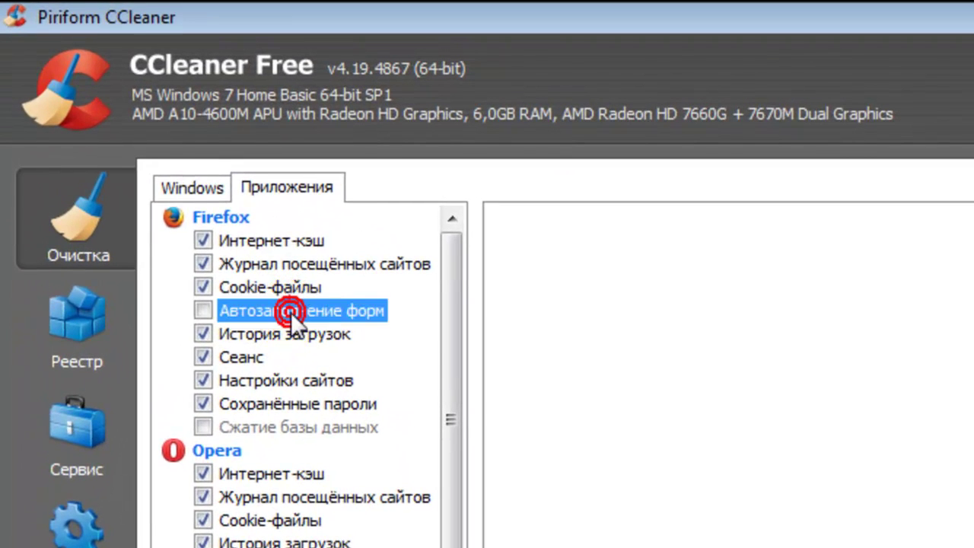
{"action": "left_click", "coordinate": [296, 431]}
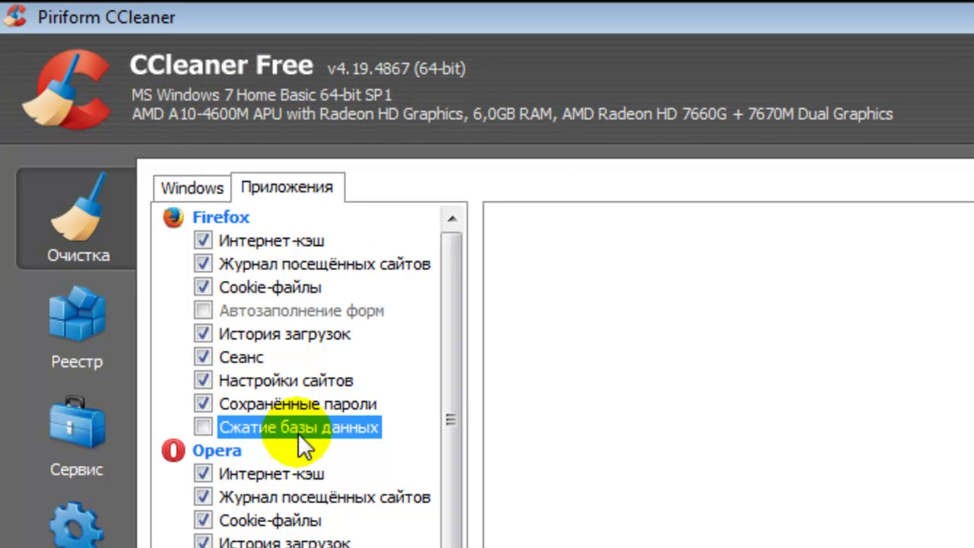
{"action": "scroll", "coordinate": [298, 432], "scroll_direction": "down", "scroll_amount": 10}
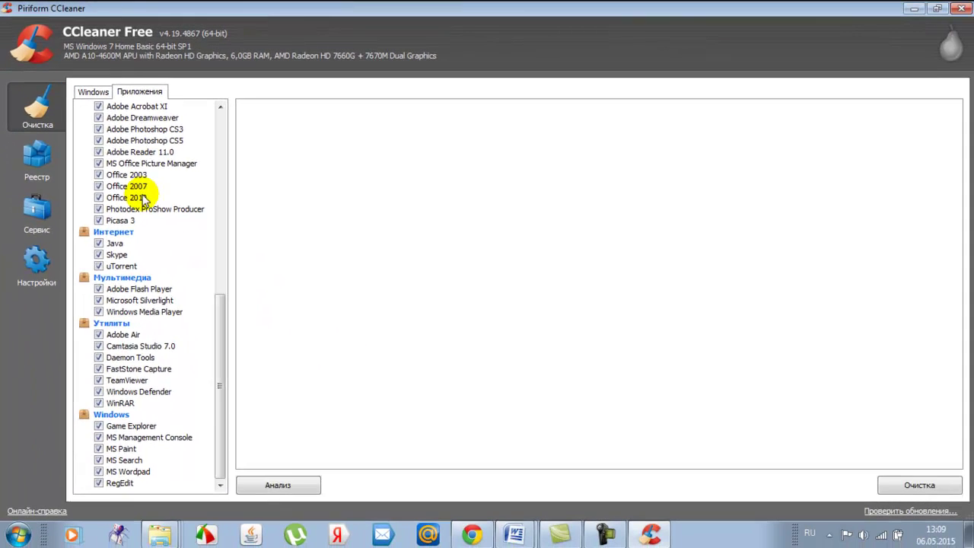
- Analyze the system for removable files, allowing Google Chrome to be closed, and look through the detailed file list
{"action": "left_click", "coordinate": [280, 486]}
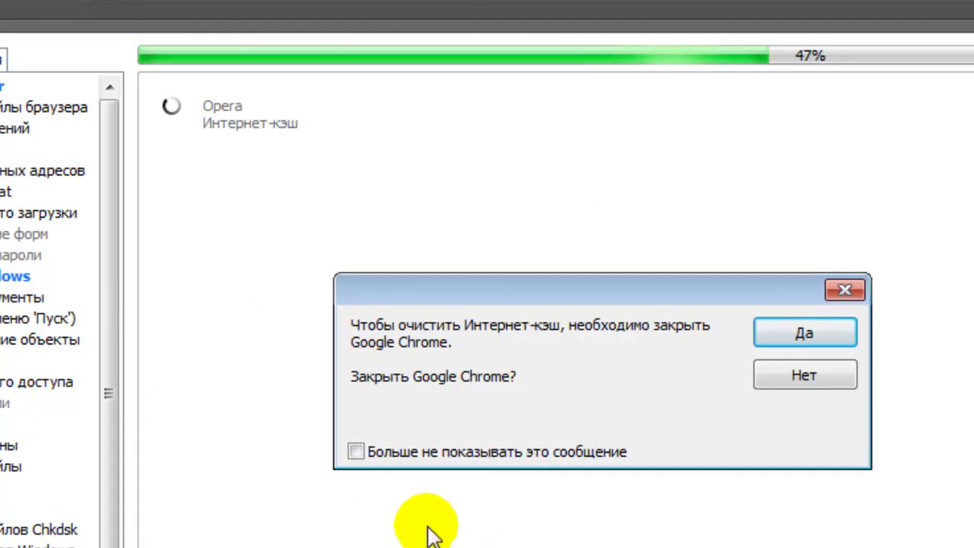
{"action": "left_click", "coordinate": [797, 332]}
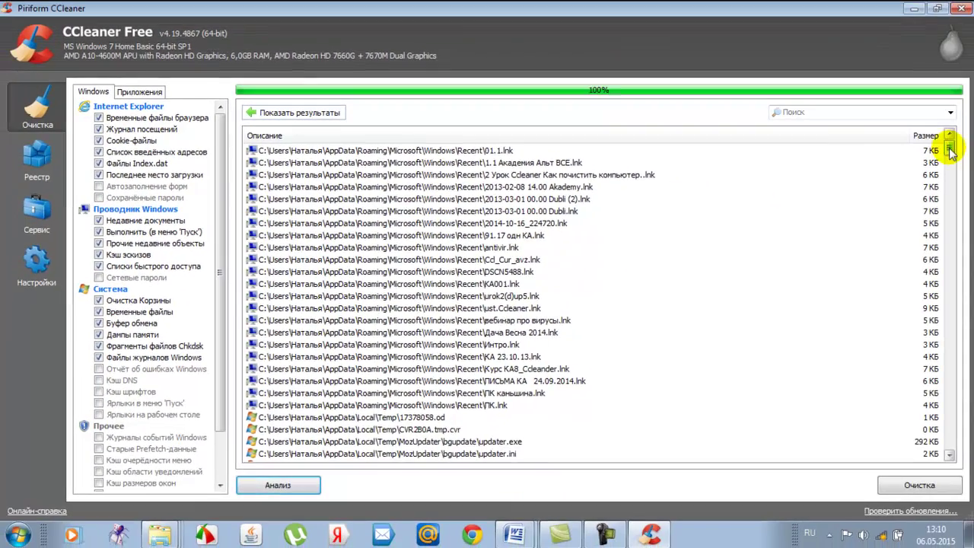
{"action": "left_click_drag", "start_coordinate": [946, 137], "coordinate": [965, 465]}
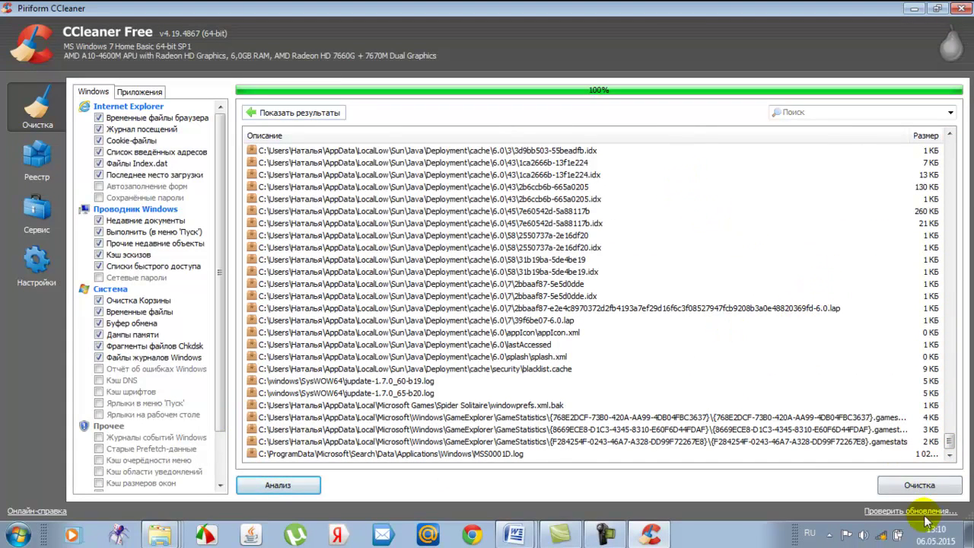
- Clean the found files, confirming their deletion, and review the cleaning summary along with the Windows and application categories
{"action": "left_click", "coordinate": [930, 486]}
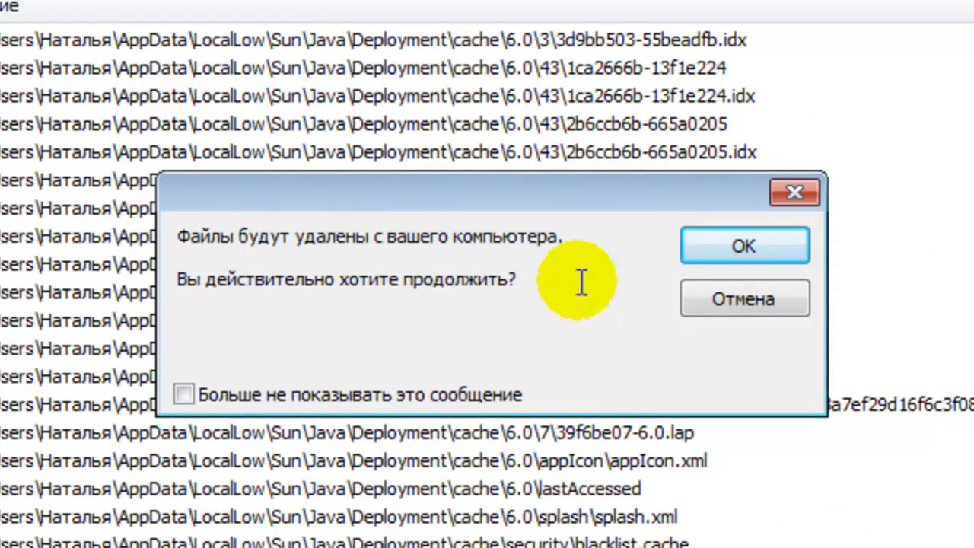
{"action": "left_click", "coordinate": [725, 245]}
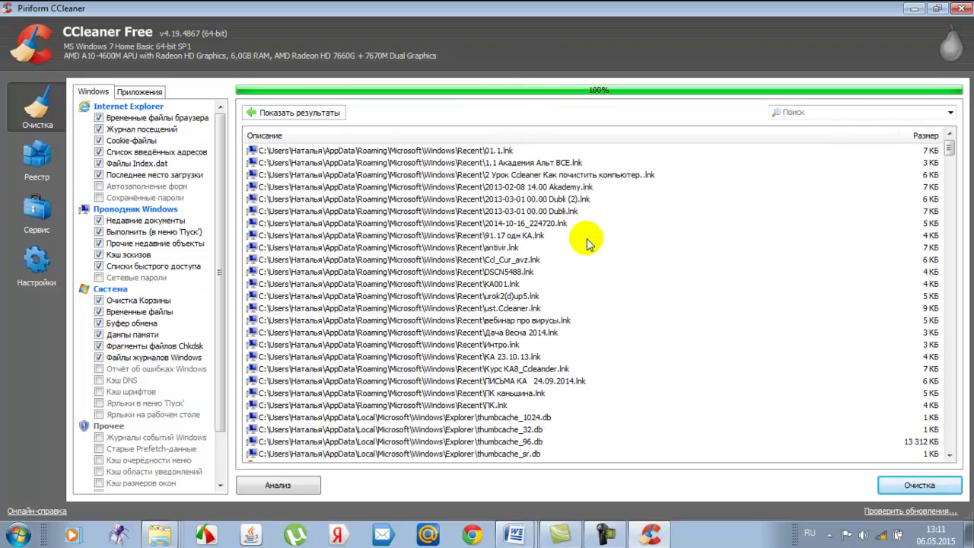
{"action": "left_click", "coordinate": [282, 112]}
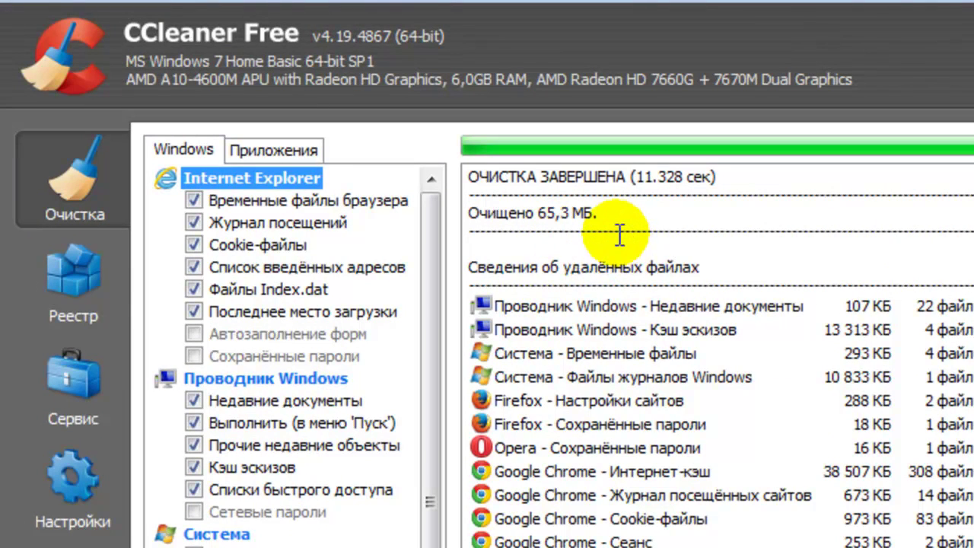
{"action": "left_click", "coordinate": [293, 149]}
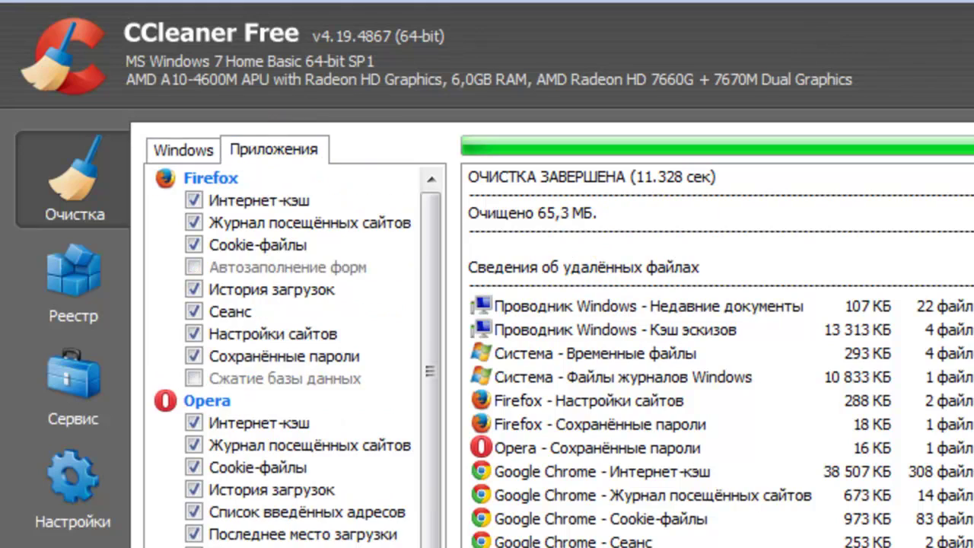
{"action": "left_click", "coordinate": [194, 151]}
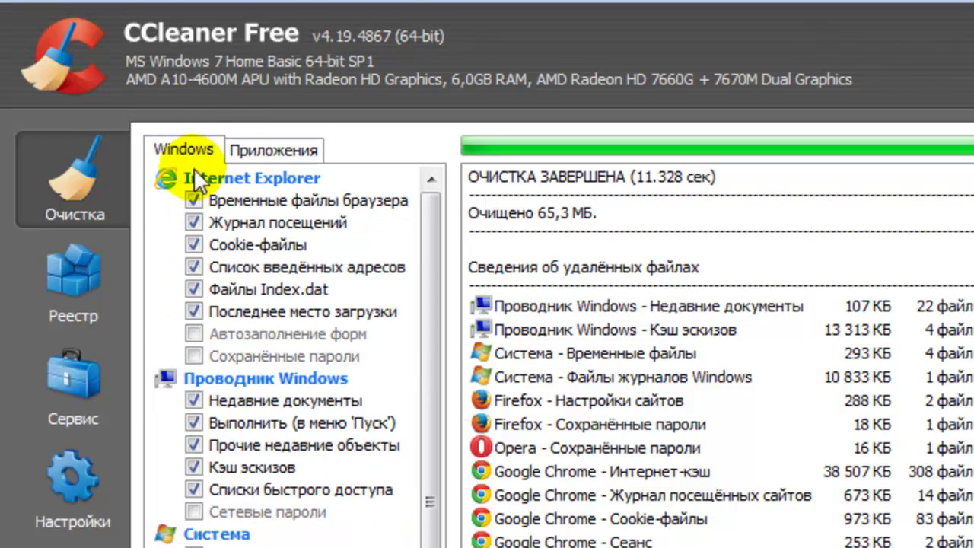
- Scan the registry for problems, fix the .adcp file extension entry individually, and fix all the remaining checked problems
{"action": "left_click", "coordinate": [74, 268]}
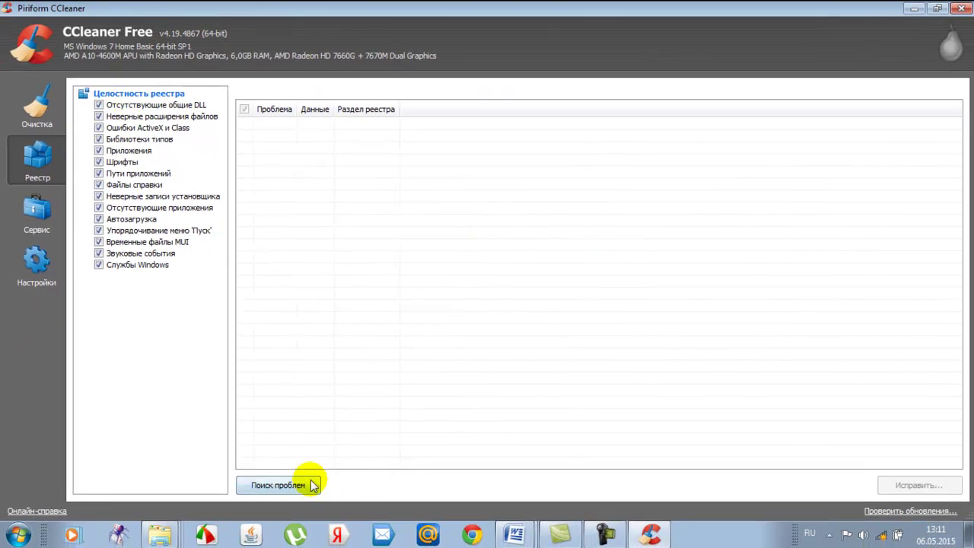
{"action": "left_click", "coordinate": [289, 487]}
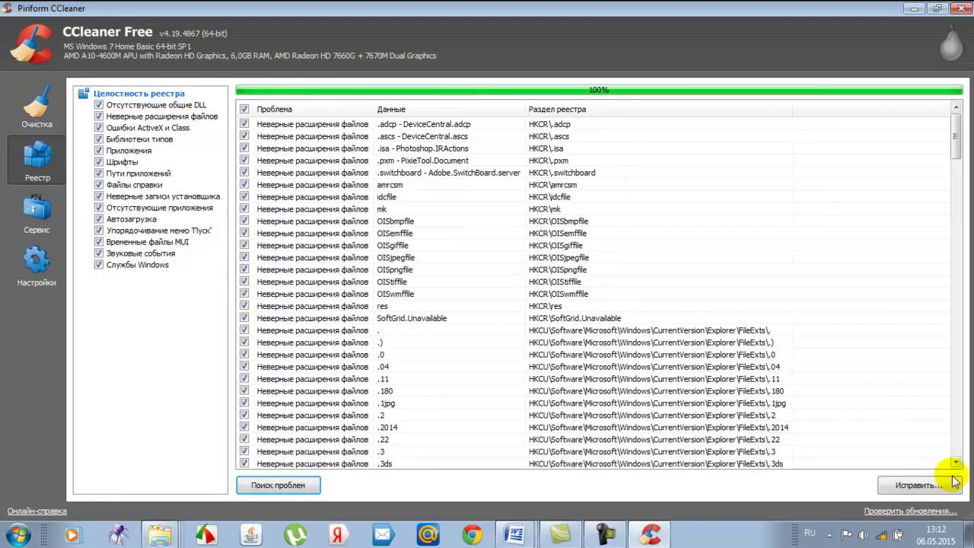
{"action": "left_click", "coordinate": [922, 487]}
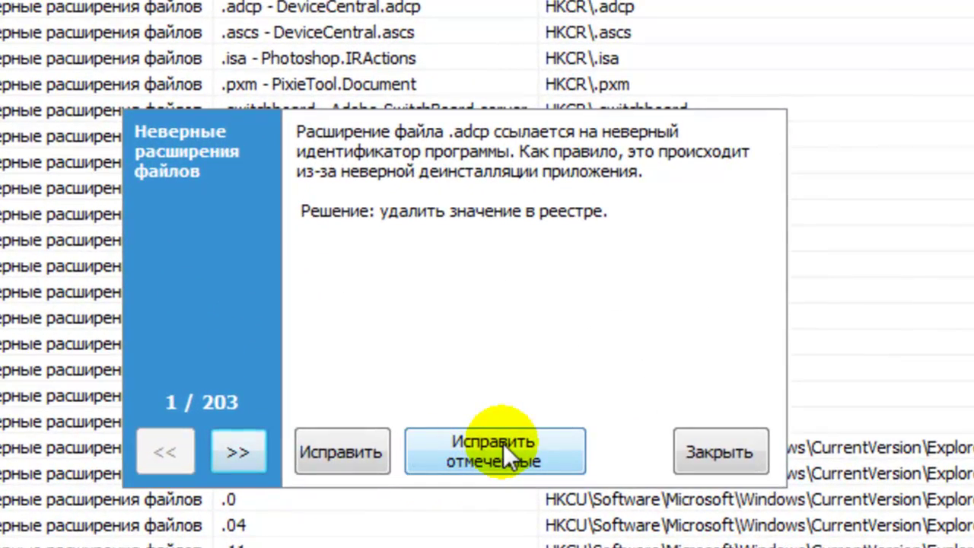
{"action": "left_click", "coordinate": [335, 445]}
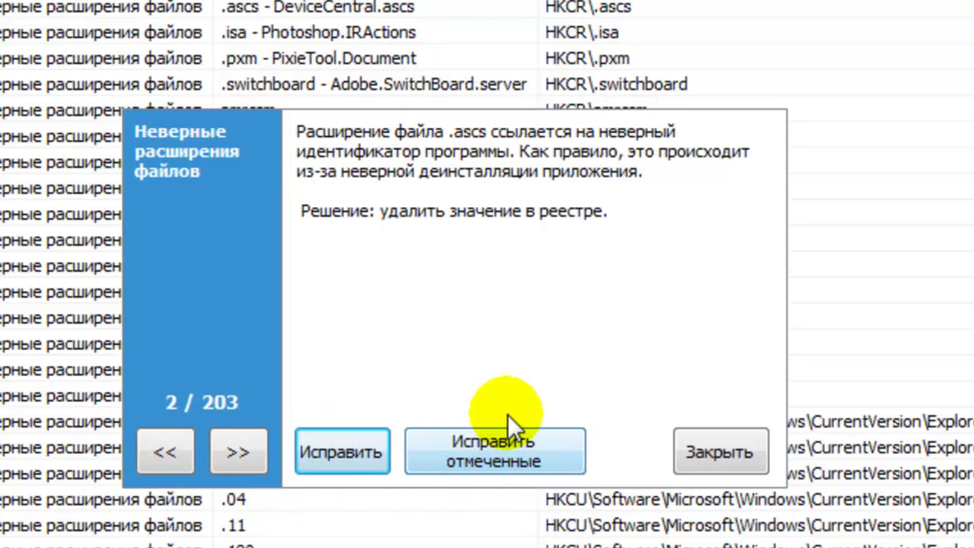
{"action": "left_click", "coordinate": [507, 446]}
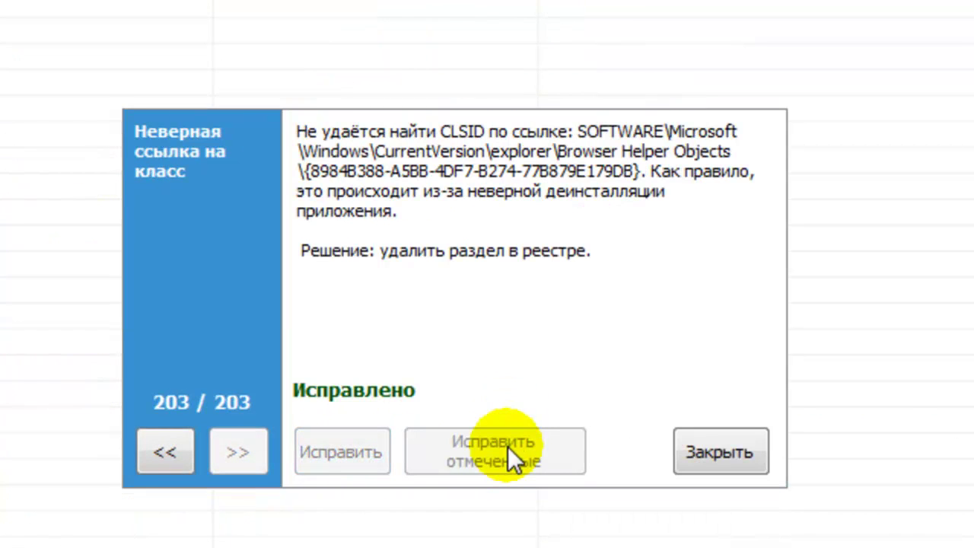
{"action": "left_click", "coordinate": [712, 453]}
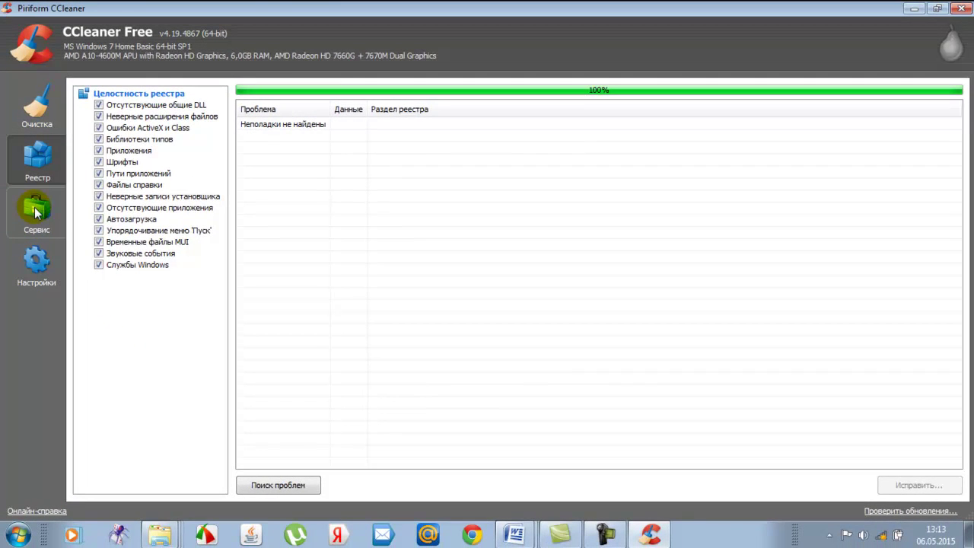
- Look through the whole list of installed programs in the uninstall tool (Удаление программ) and select Adobe Reader XI (11.0.10)
{"action": "left_click", "coordinate": [36, 211]}
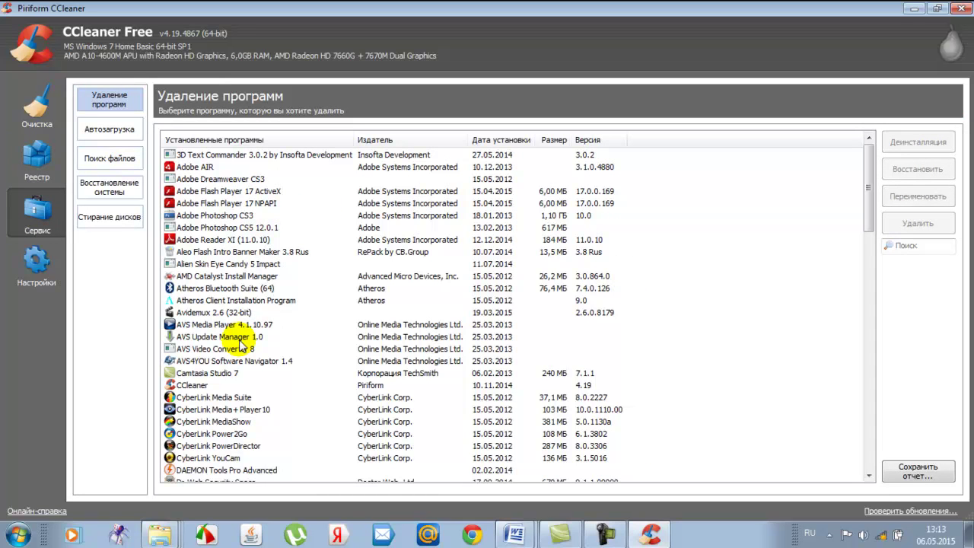
{"action": "scroll", "coordinate": [241, 344], "scroll_direction": "down", "scroll_amount": 1}
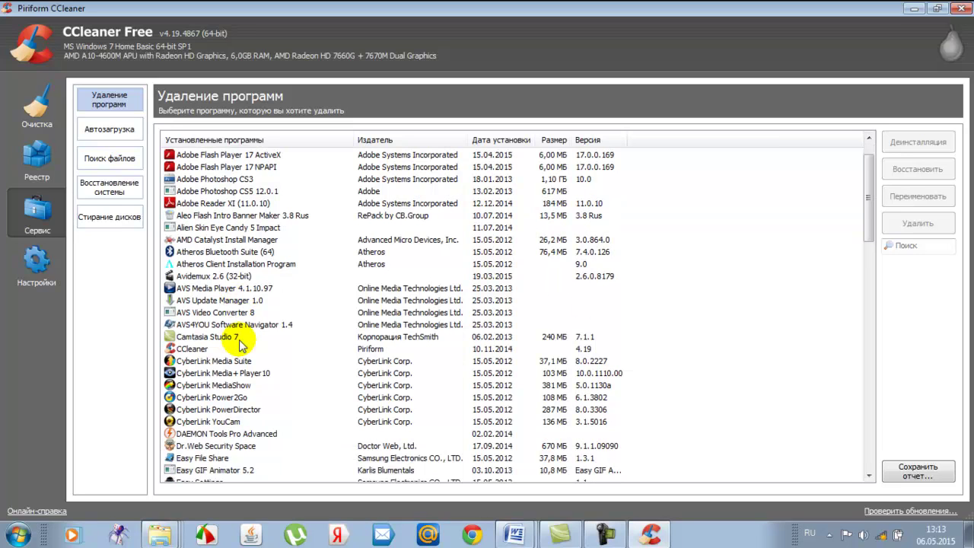
{"action": "left_click_drag", "start_coordinate": [871, 172], "coordinate": [854, 407]}
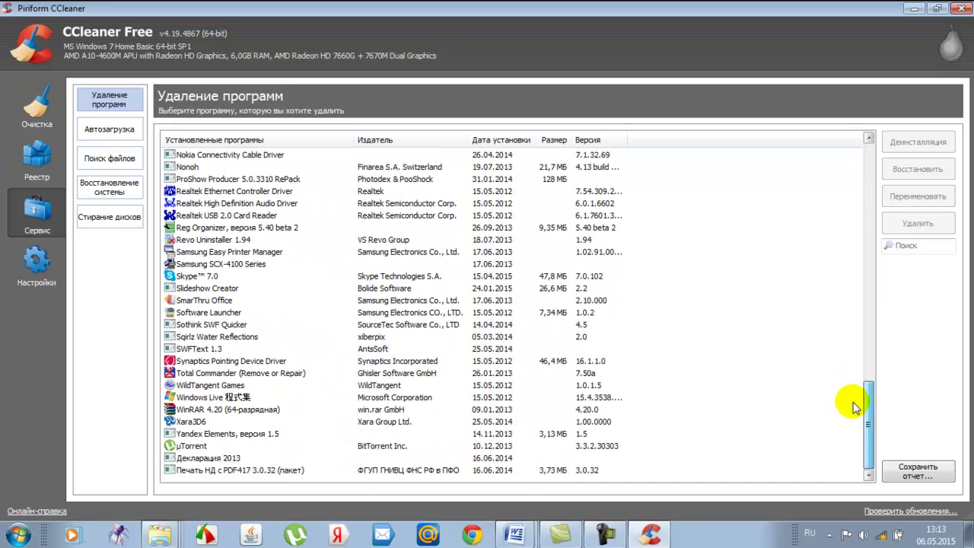
{"action": "left_click_drag", "start_coordinate": [854, 407], "coordinate": [831, 156]}
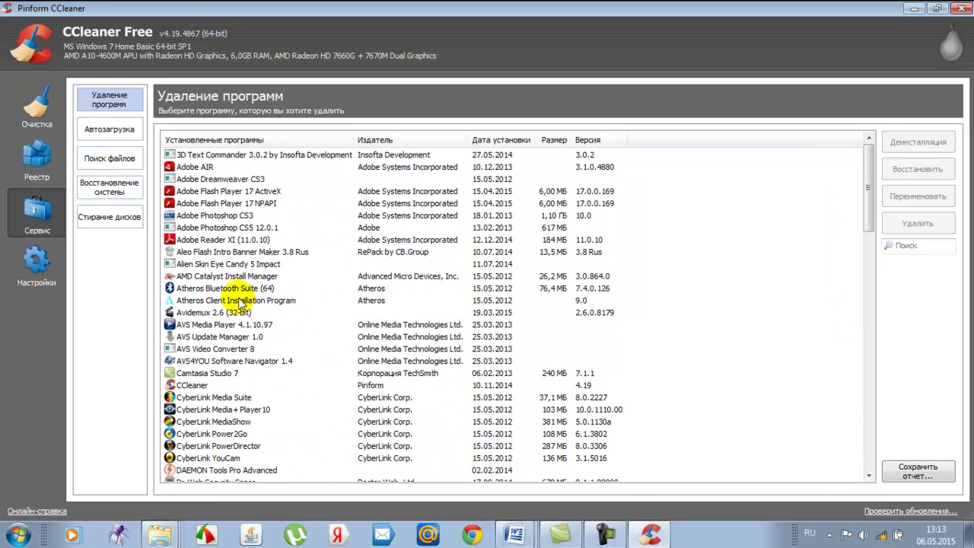
{"action": "left_click", "coordinate": [228, 241]}
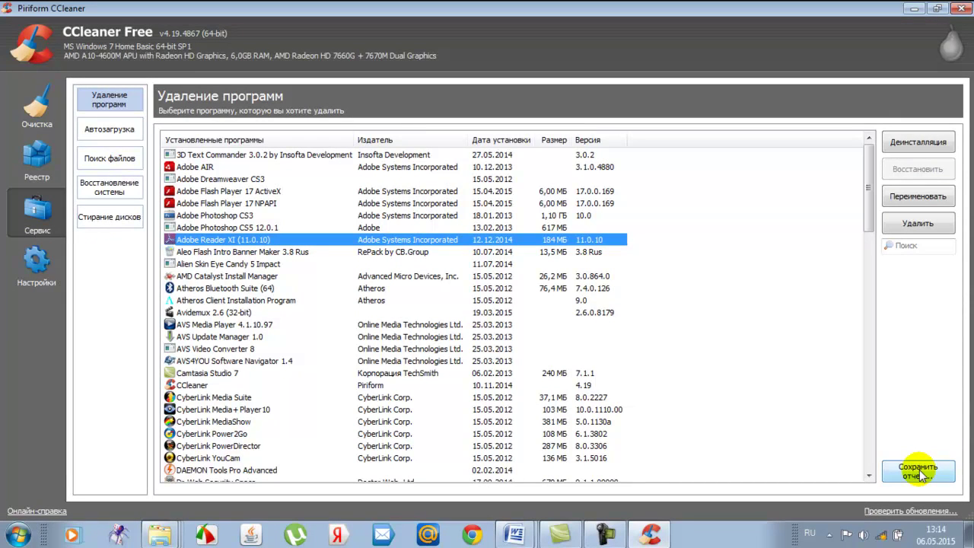
- Review the duplicate file search options (Поиск файлов) and the system restore points (Восстановление системы)
{"action": "left_click", "coordinate": [104, 160]}
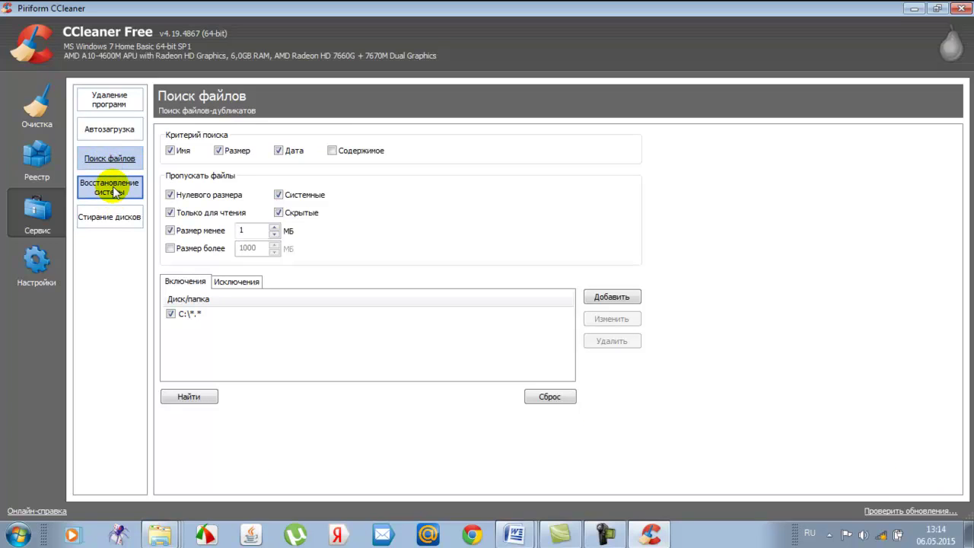
{"action": "left_click", "coordinate": [114, 192]}
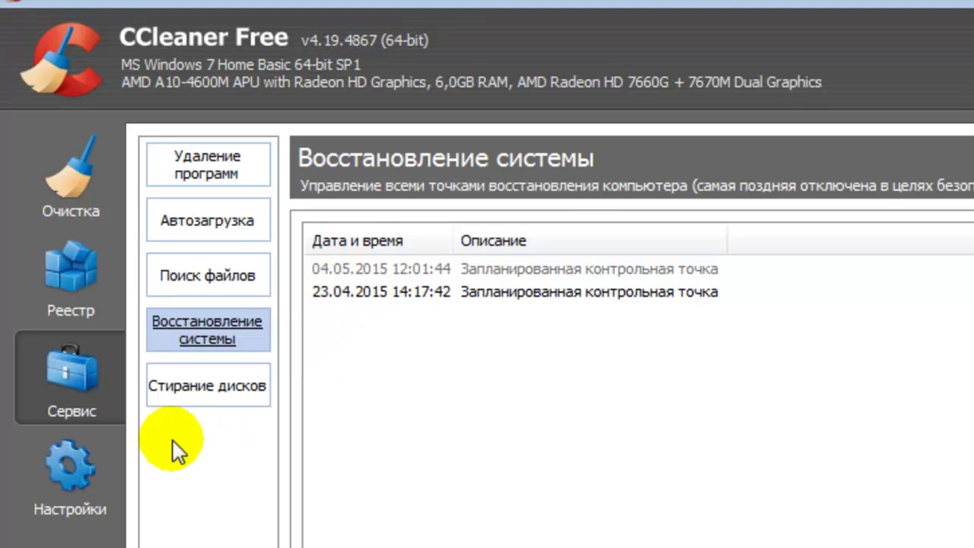
- Wipe only the free space on local disk C: using the simple one-pass overwrite (Простая перезапись)
{"action": "left_click", "coordinate": [187, 390]}
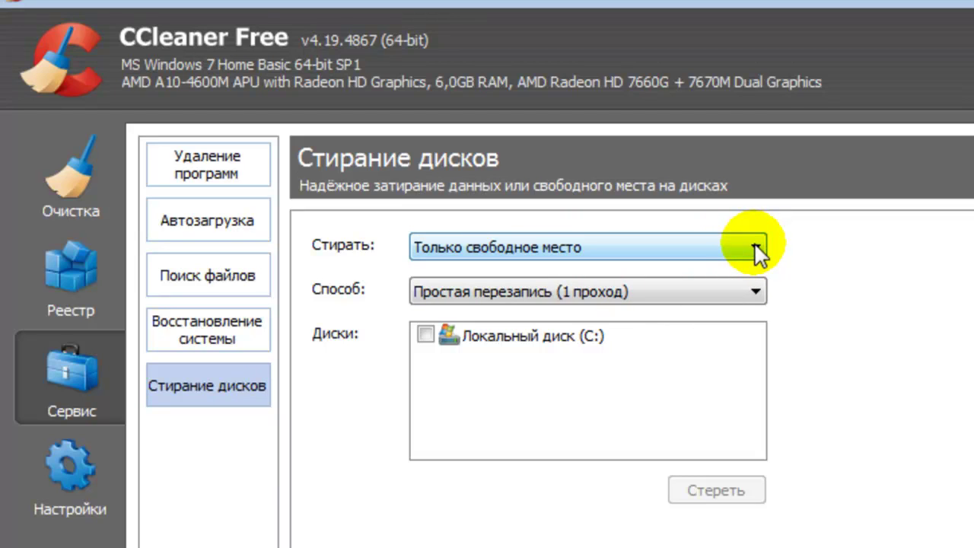
{"action": "left_click", "coordinate": [425, 334]}
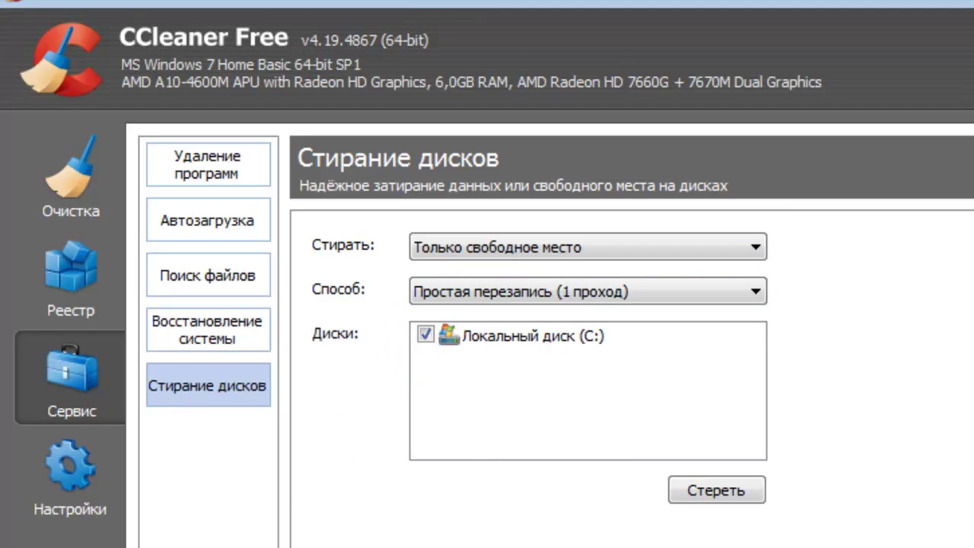
{"action": "left_click", "coordinate": [709, 489]}
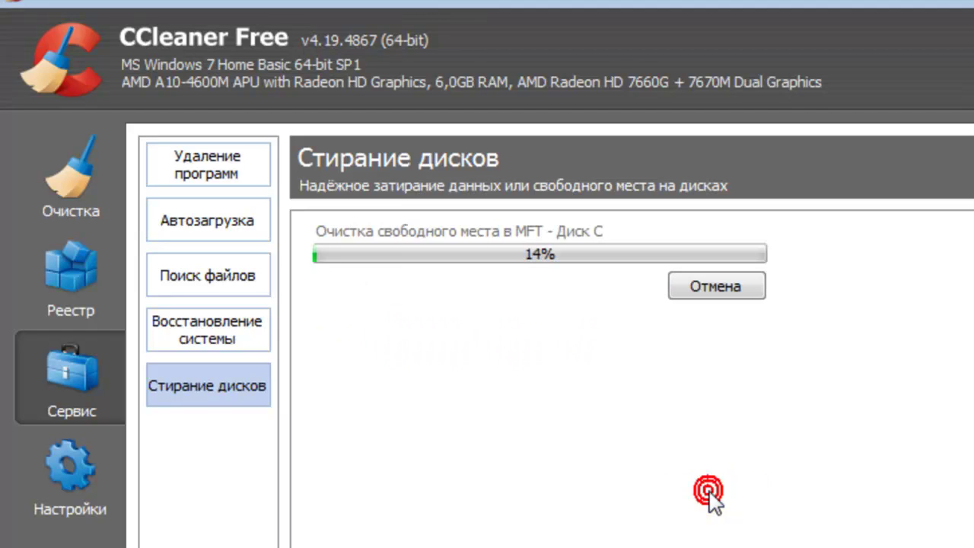